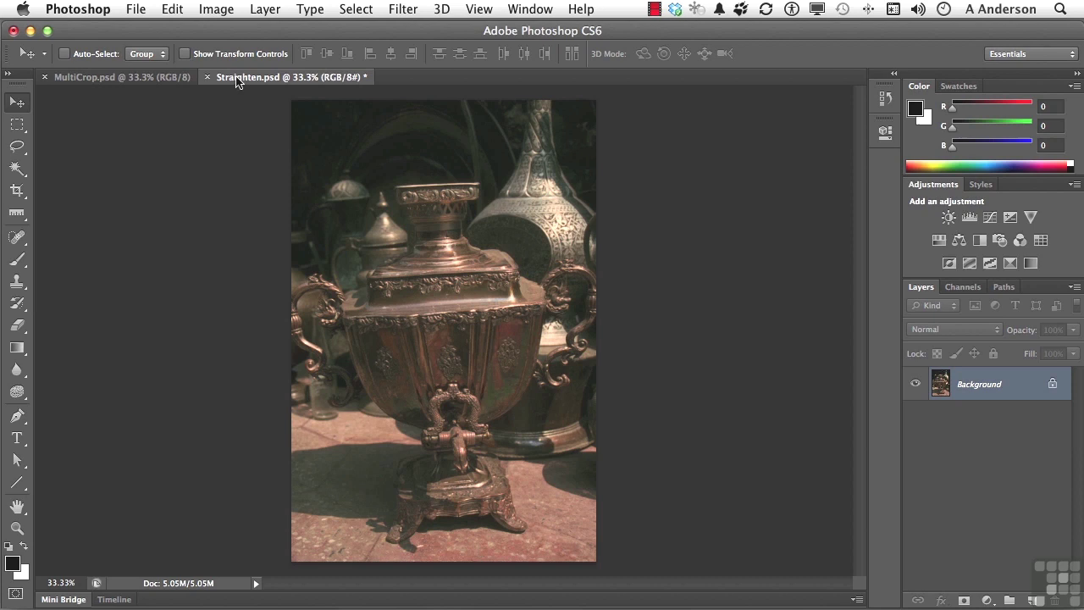
- In Straighten.psd, convert the locked Background into a regular layer named 'Metal Pot'
click(98, 78)
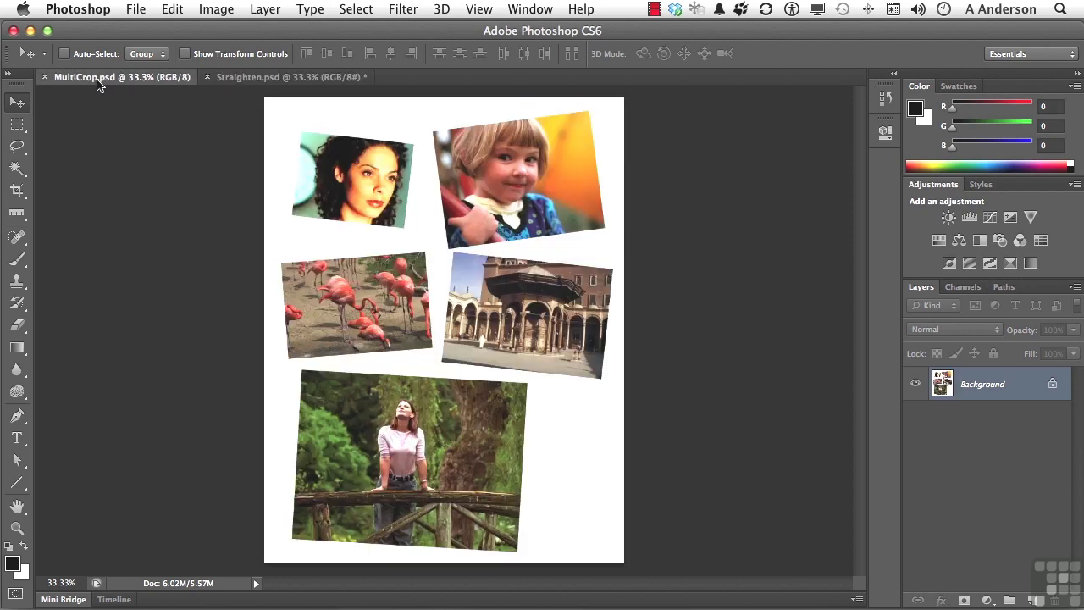
click(245, 78)
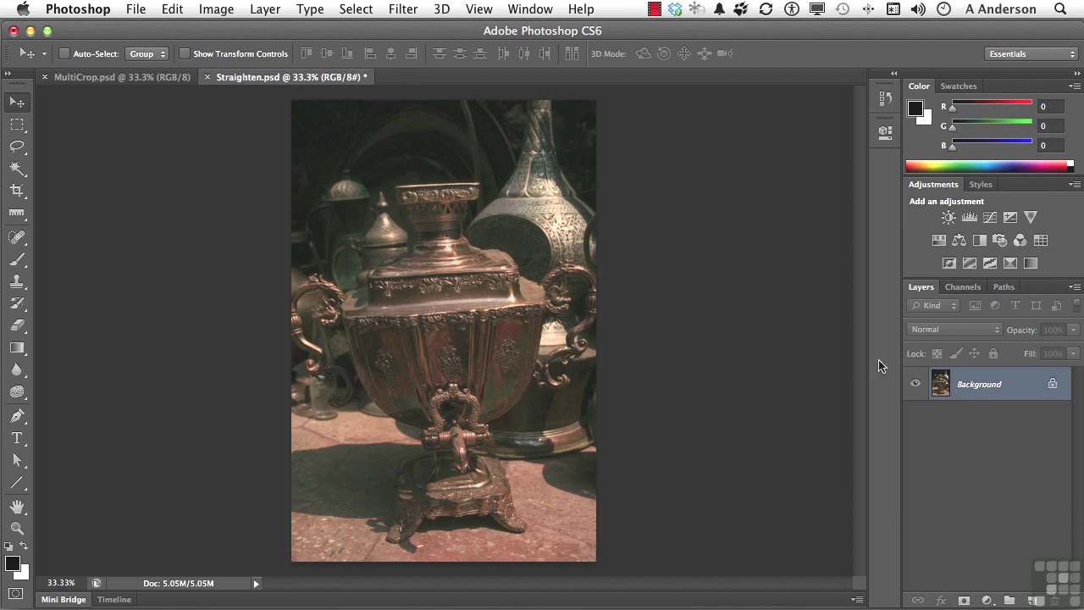
double_click(960, 386)
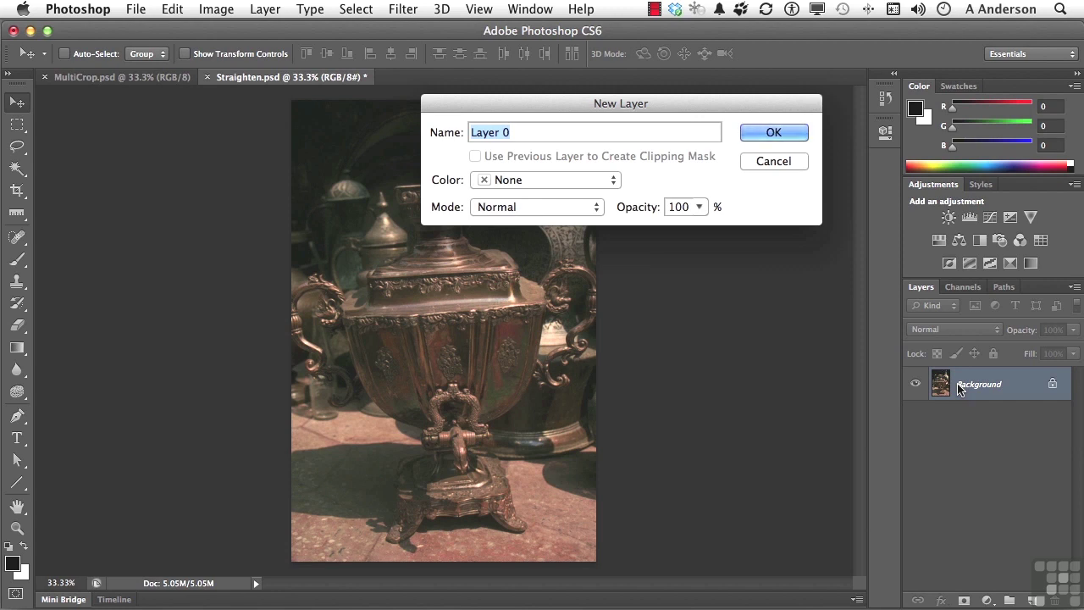
text(Metal Pot)
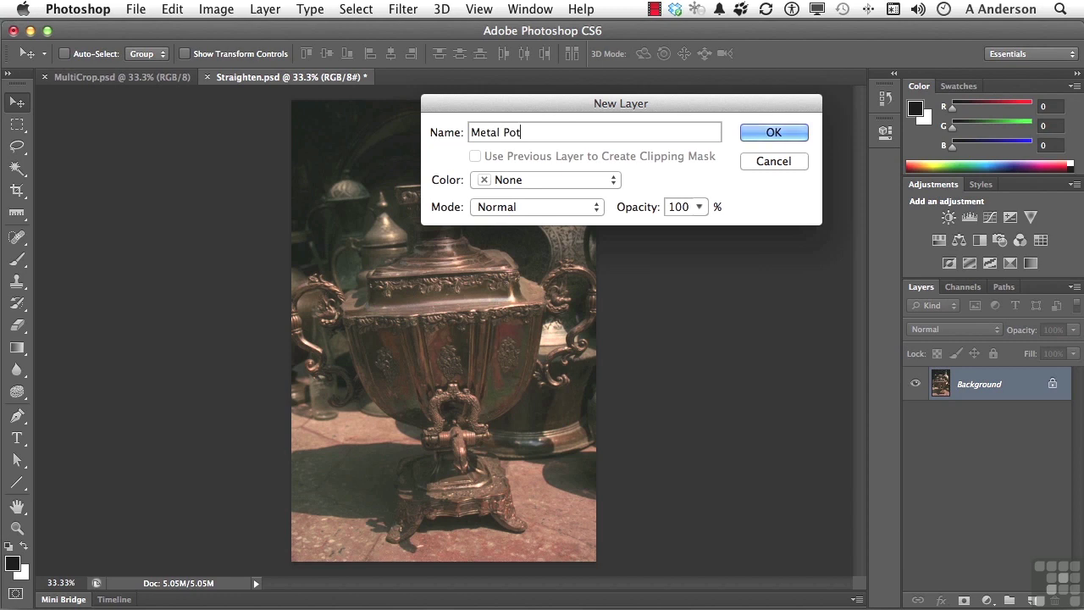
key(Return)
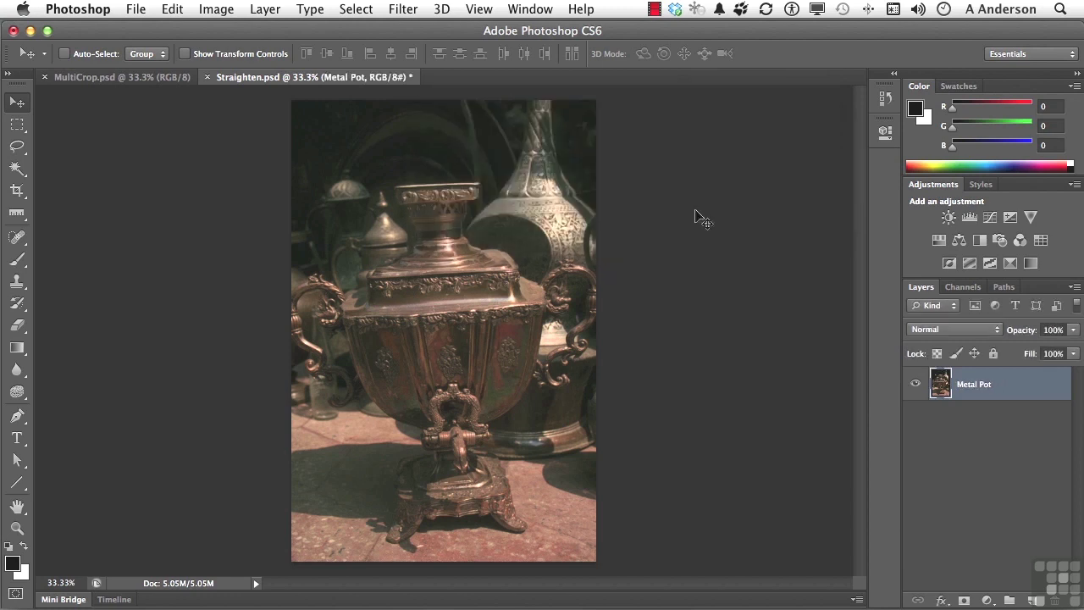
click(171, 12)
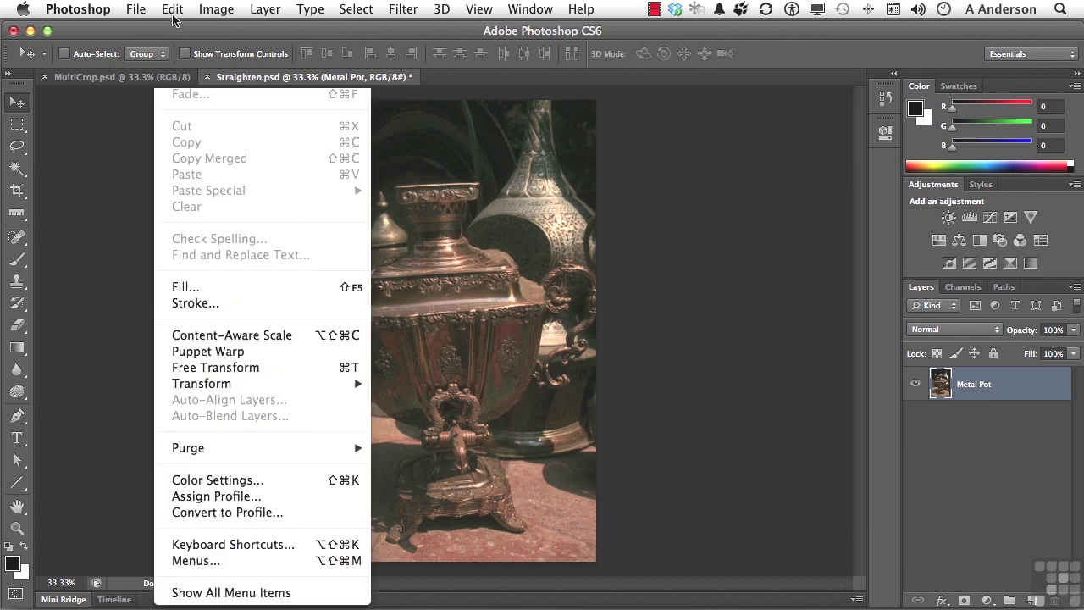
click(227, 370)
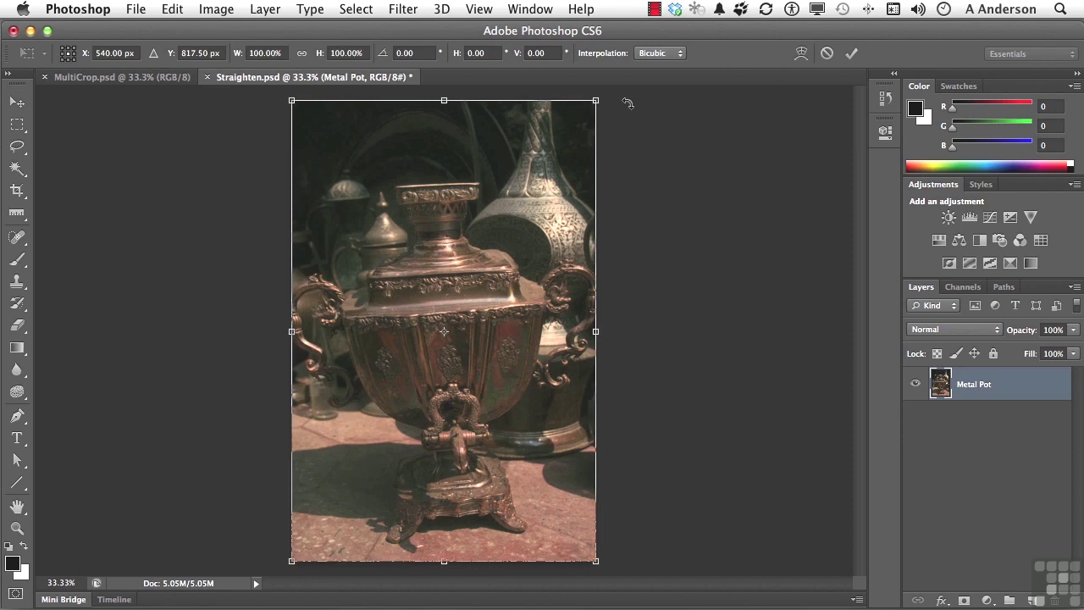
mouse_move(627, 103)
mouse_down()
mouse_move(647, 116)
mouse_move(636, 115)
mouse_up()
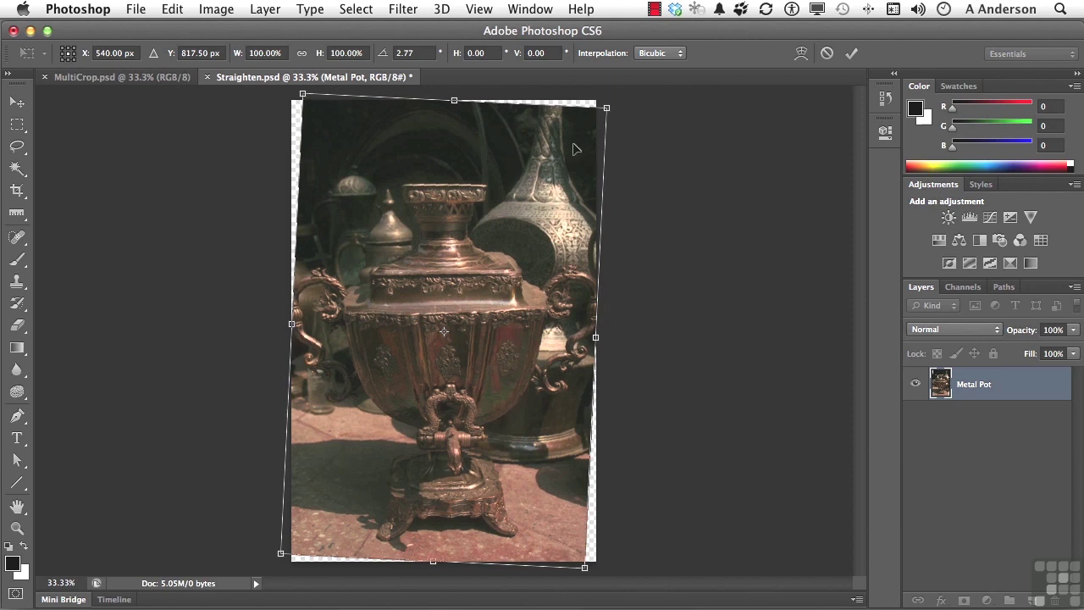
key(Return)
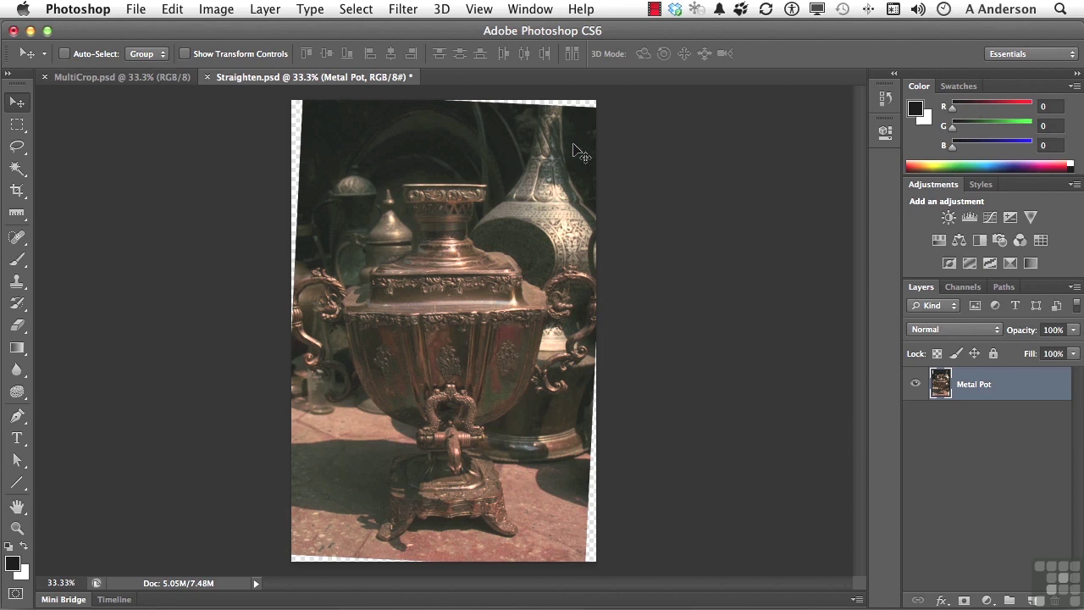
key(super+z)
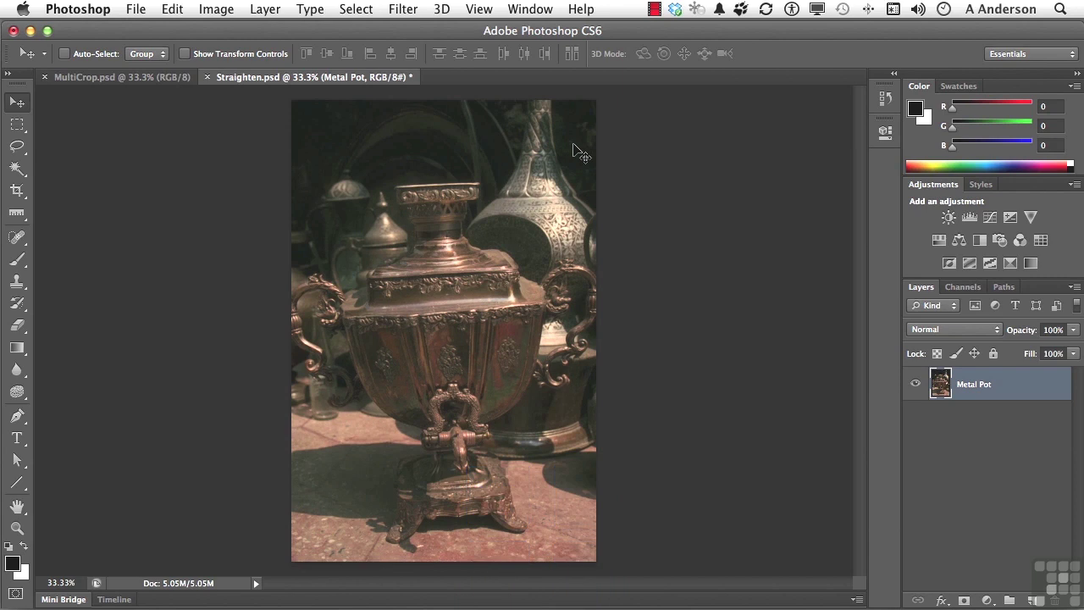
click(17, 217)
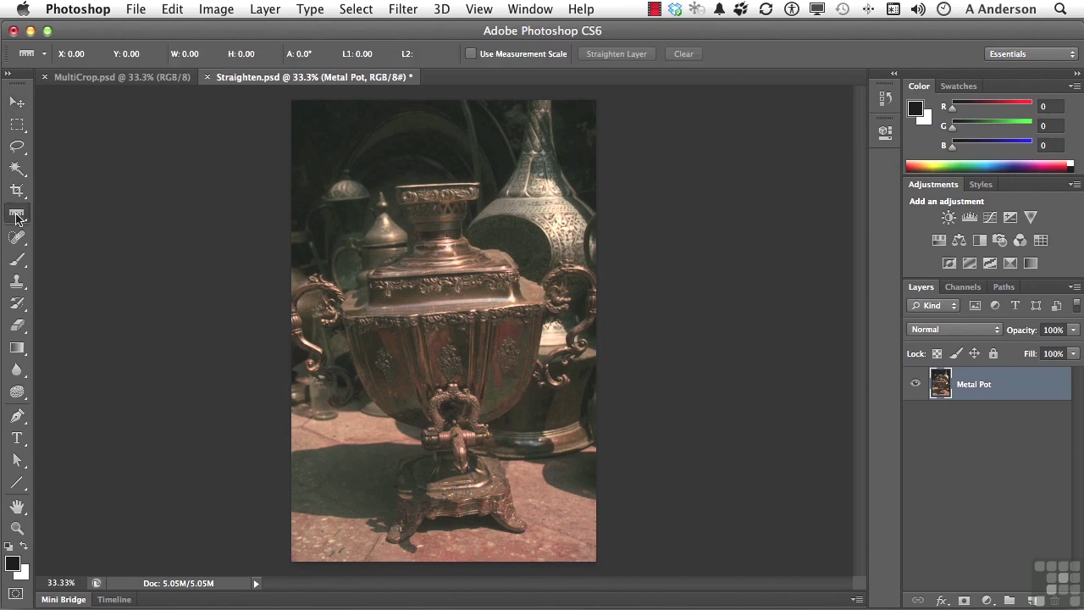
click(16, 216)
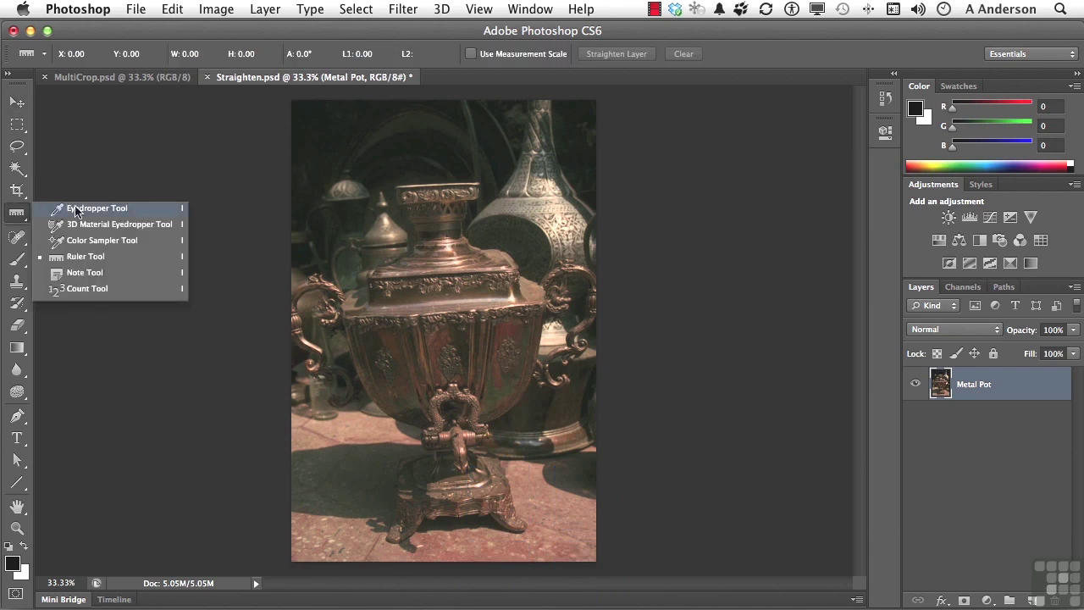
click(86, 256)
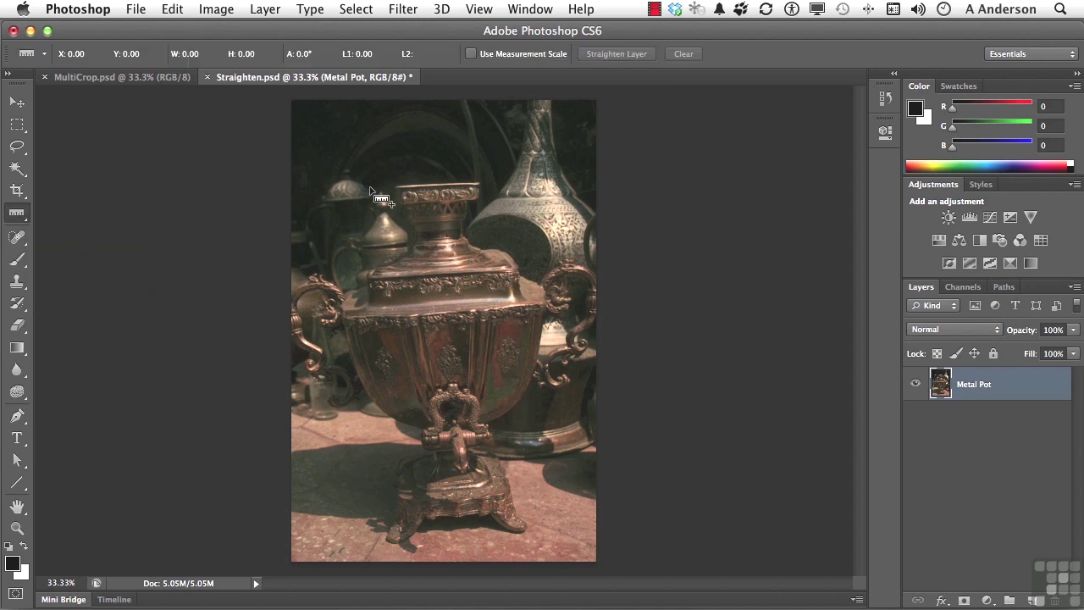
drag(368, 187, 525, 183)
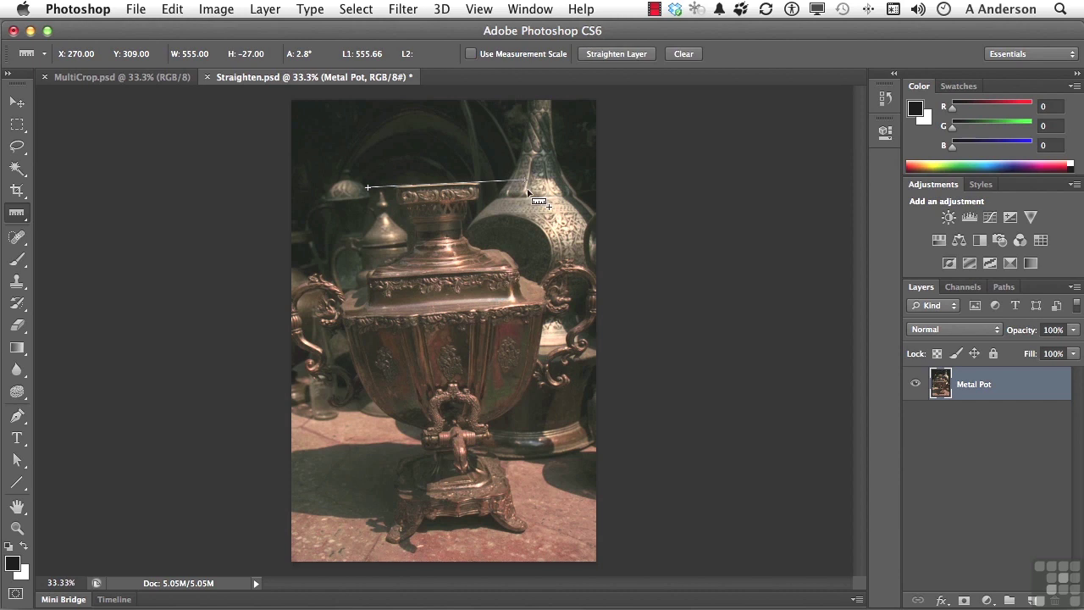
click(208, 8)
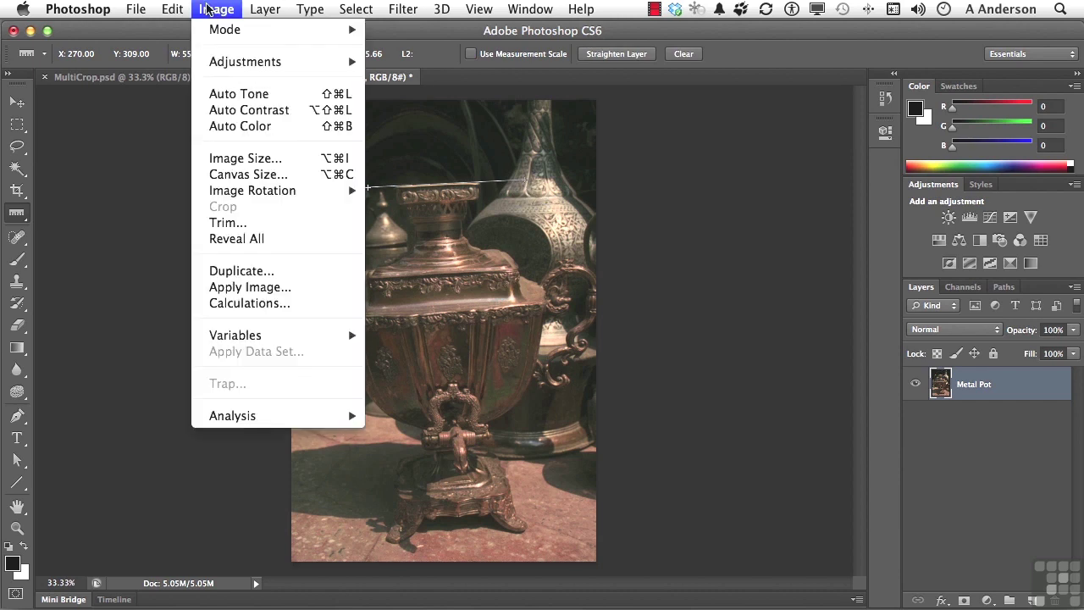
mouse_move(267, 190)
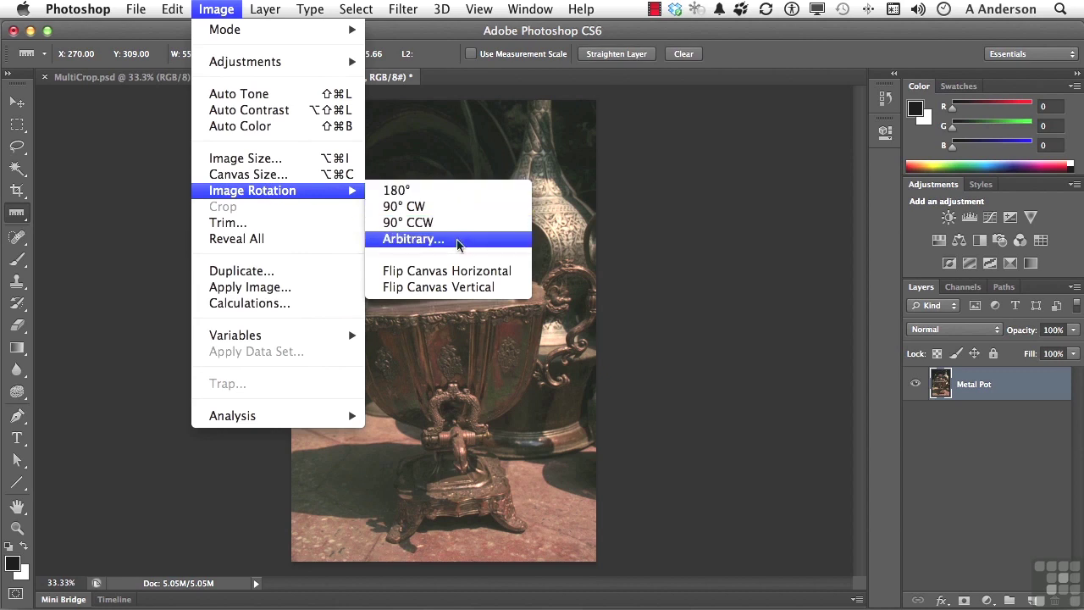
click(413, 240)
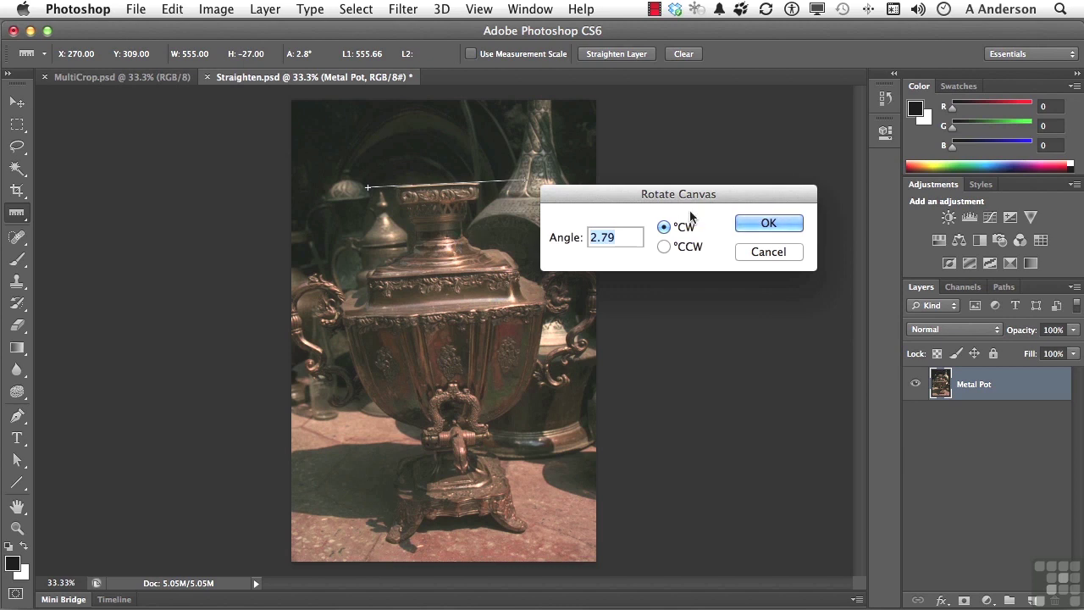
click(773, 220)
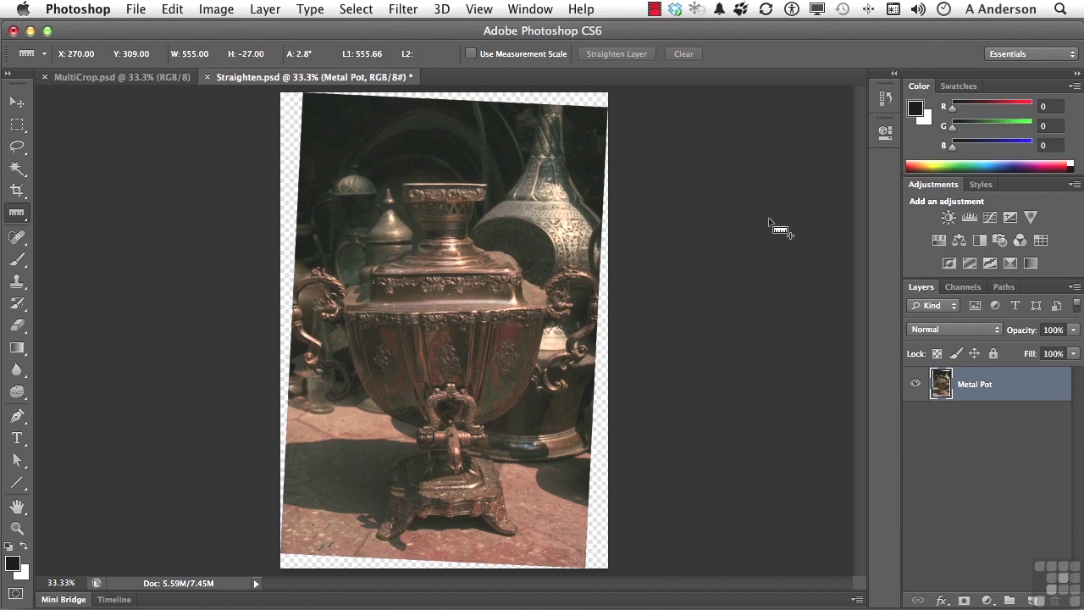
key(super+z)
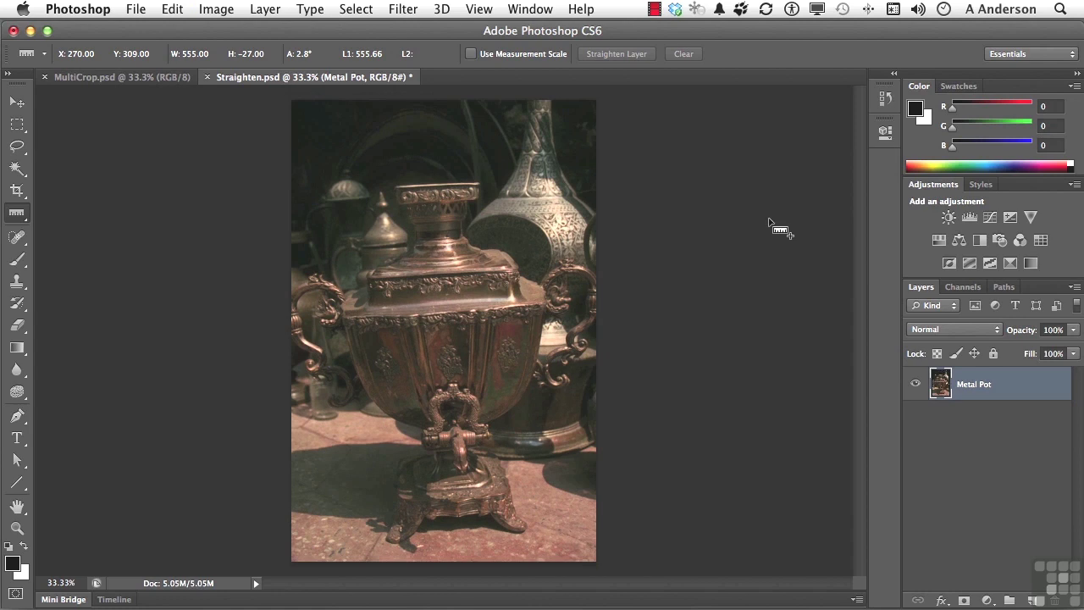
- Switch to the Move tool and bring the MultiCrop.psd scanned page to the front
key(v)
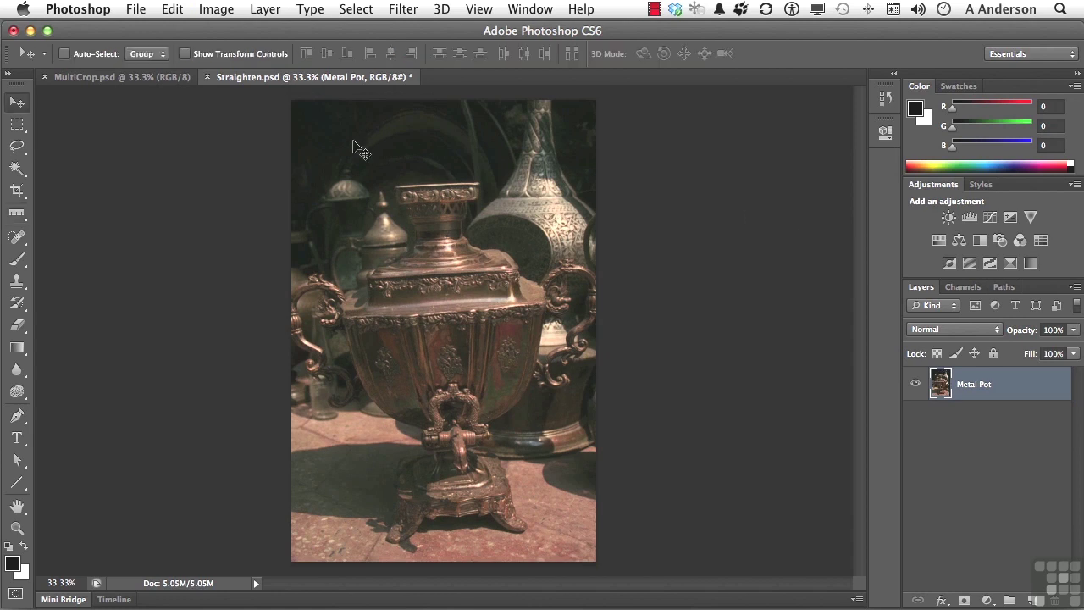
click(96, 78)
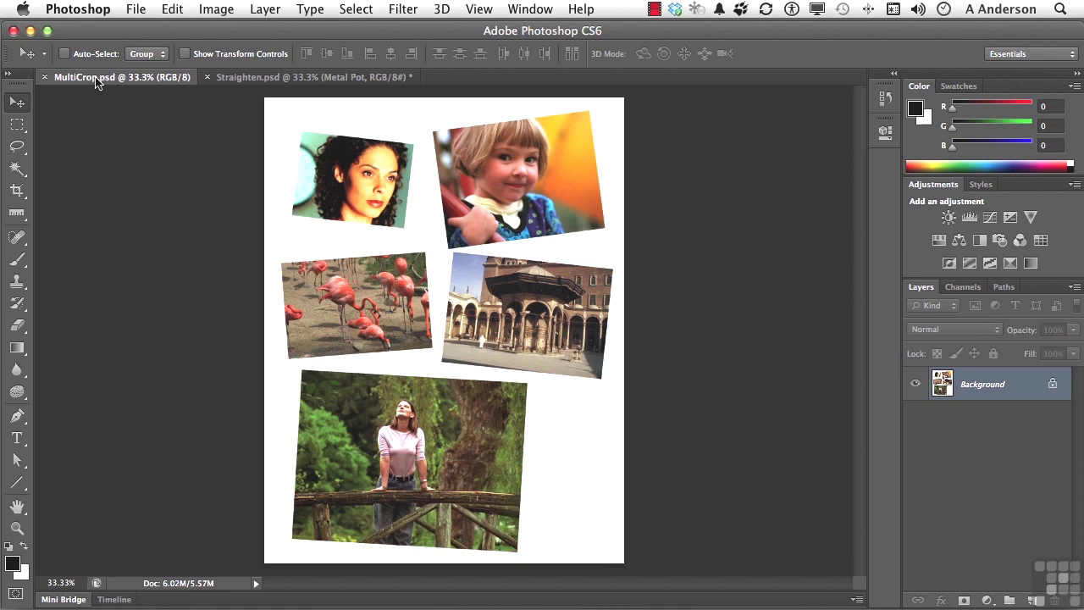
- Run Crop and Straighten Photos to split the scan into MultiCrop copy through copy 5
click(135, 9)
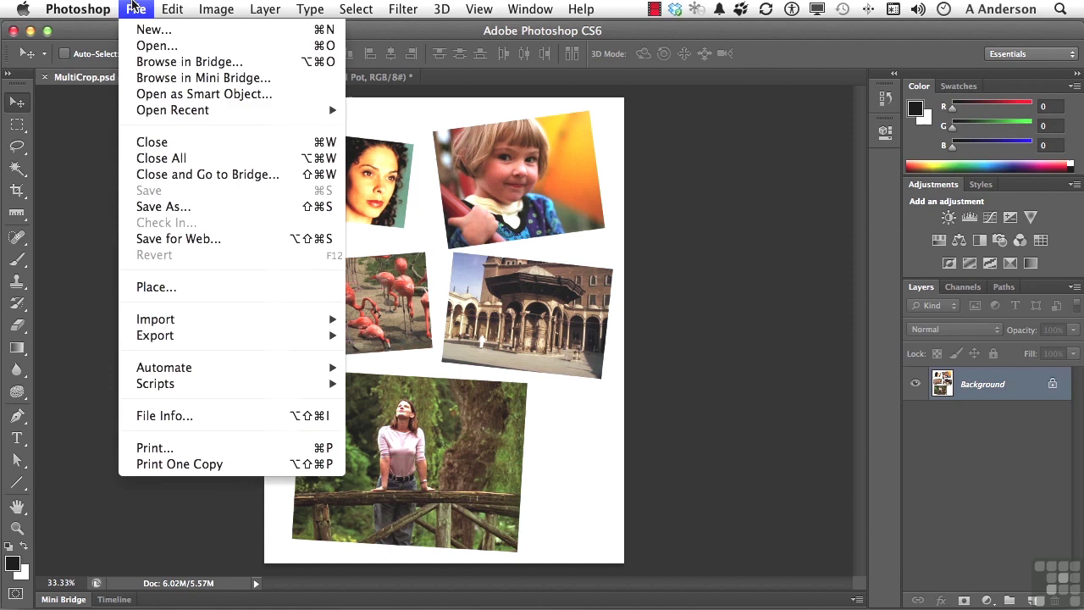
mouse_move(212, 373)
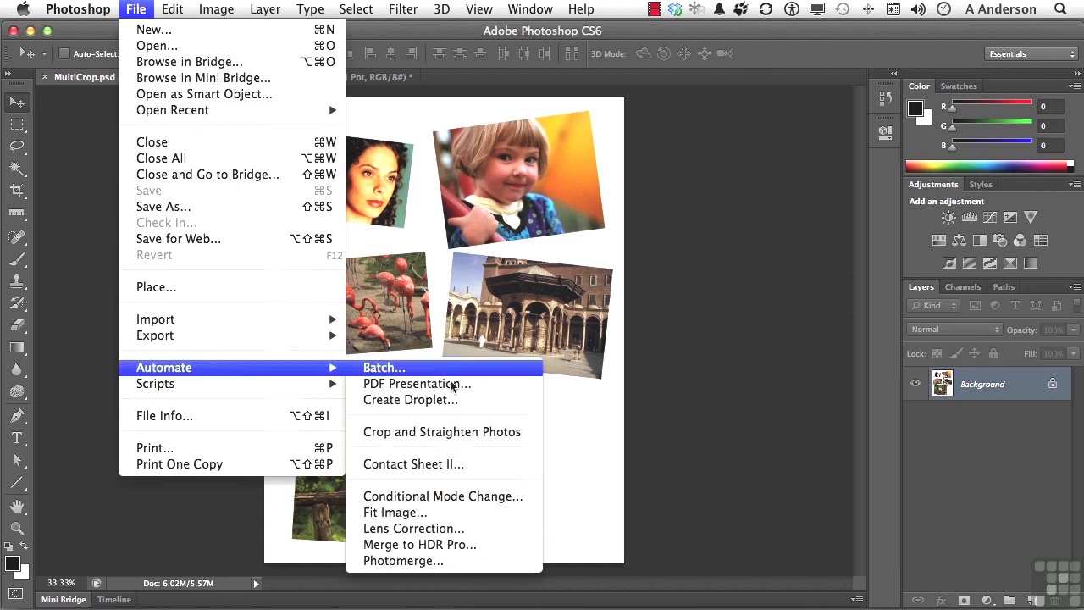
click(456, 432)
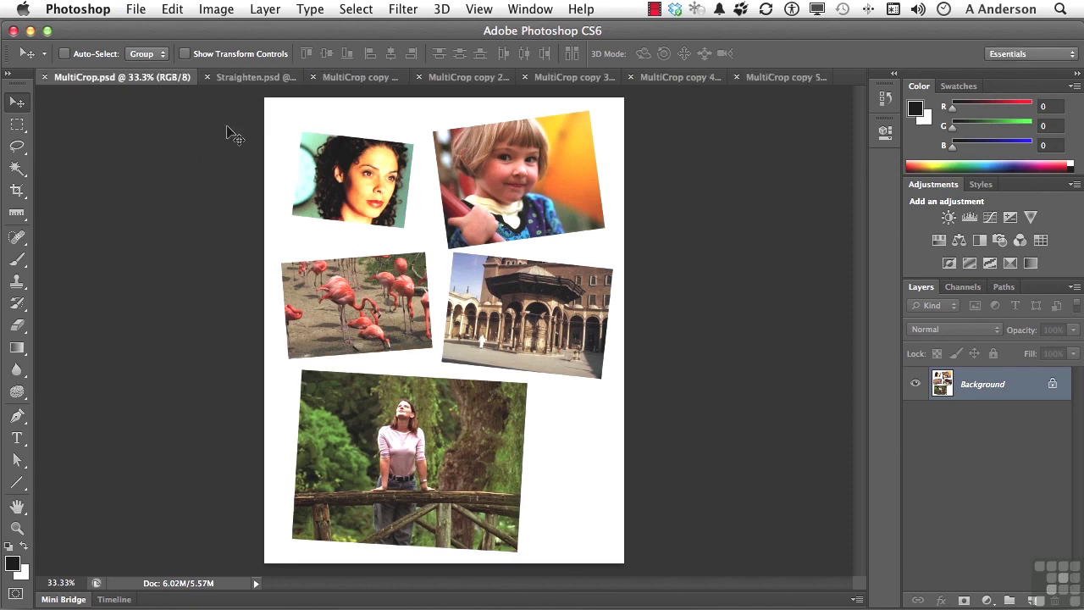
- View the girl, curly-haired portrait, flamingo, courtyard and bridge-woman copies in turn
click(251, 78)
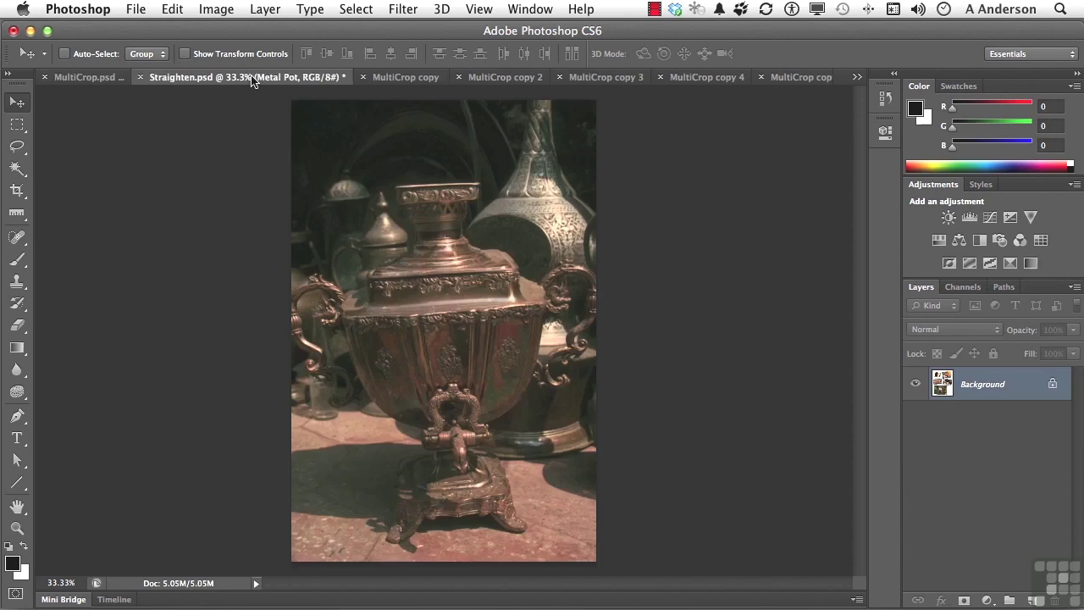
click(402, 78)
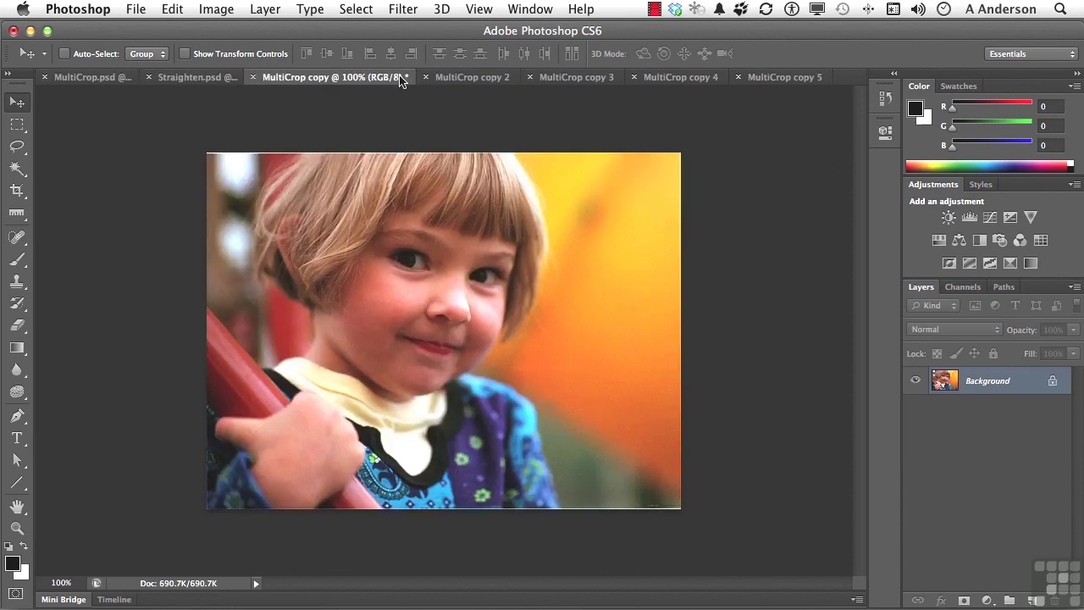
click(181, 78)
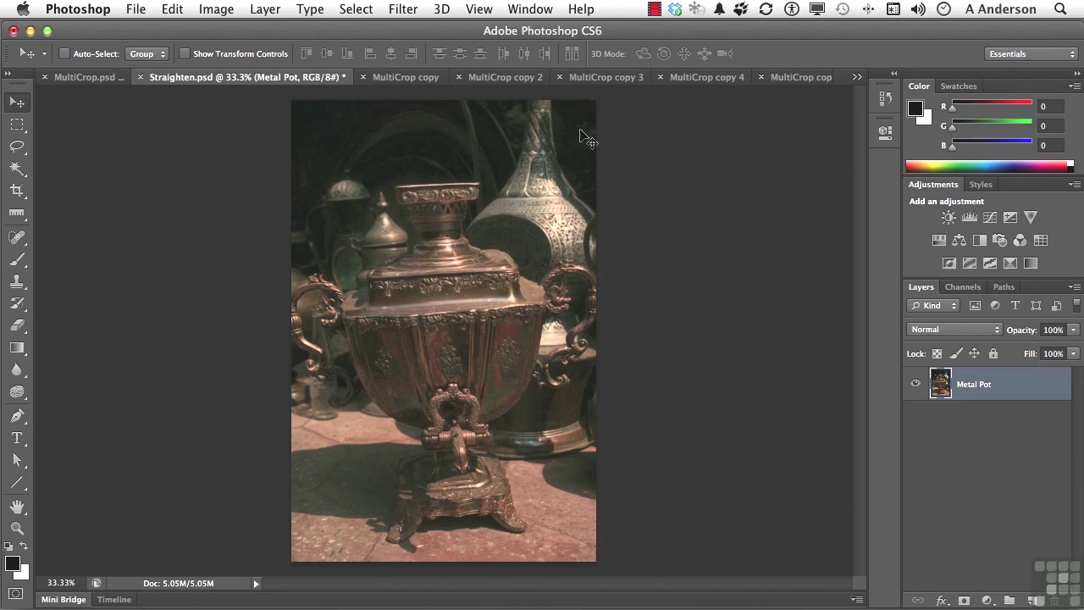
click(426, 78)
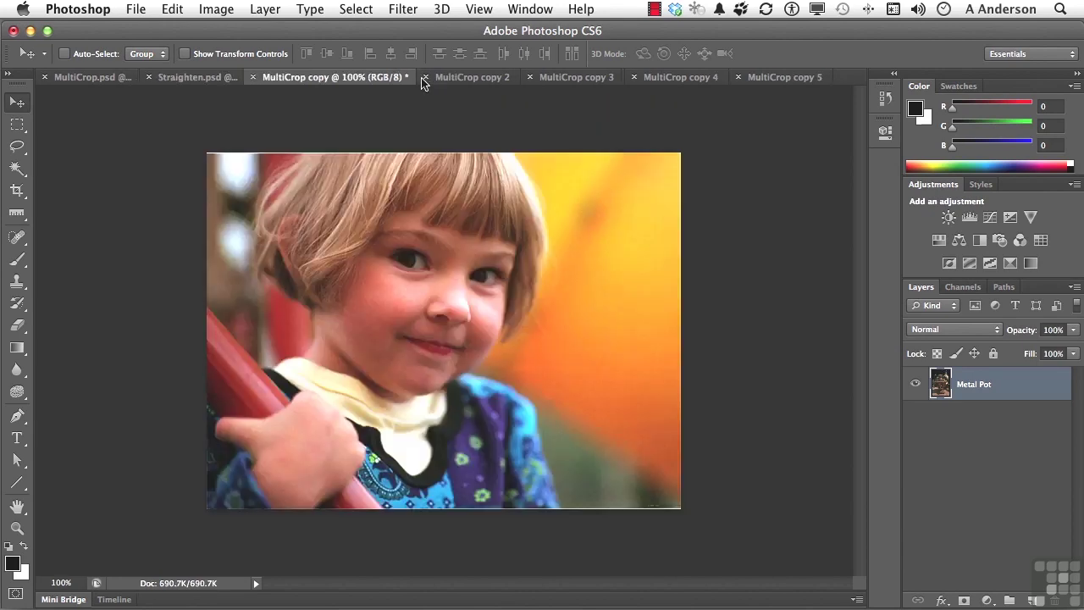
click(483, 81)
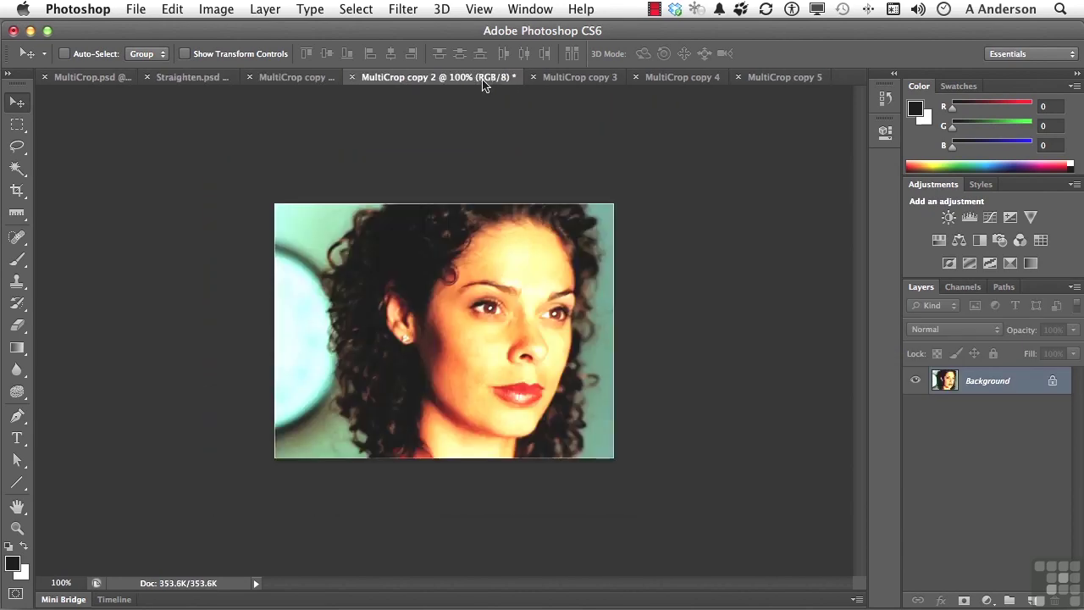
click(557, 80)
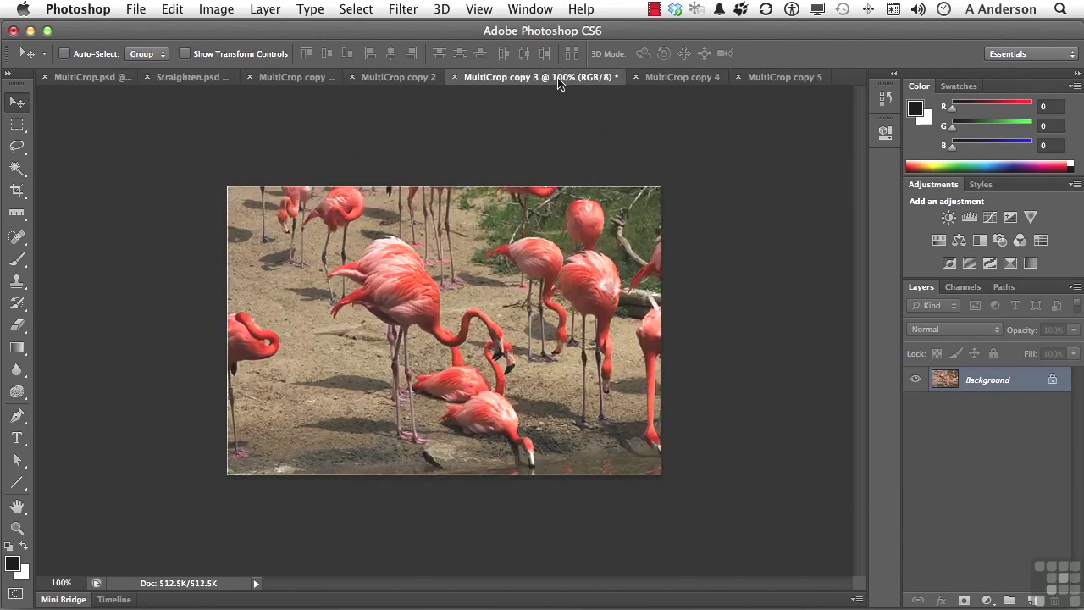
click(669, 78)
click(767, 80)
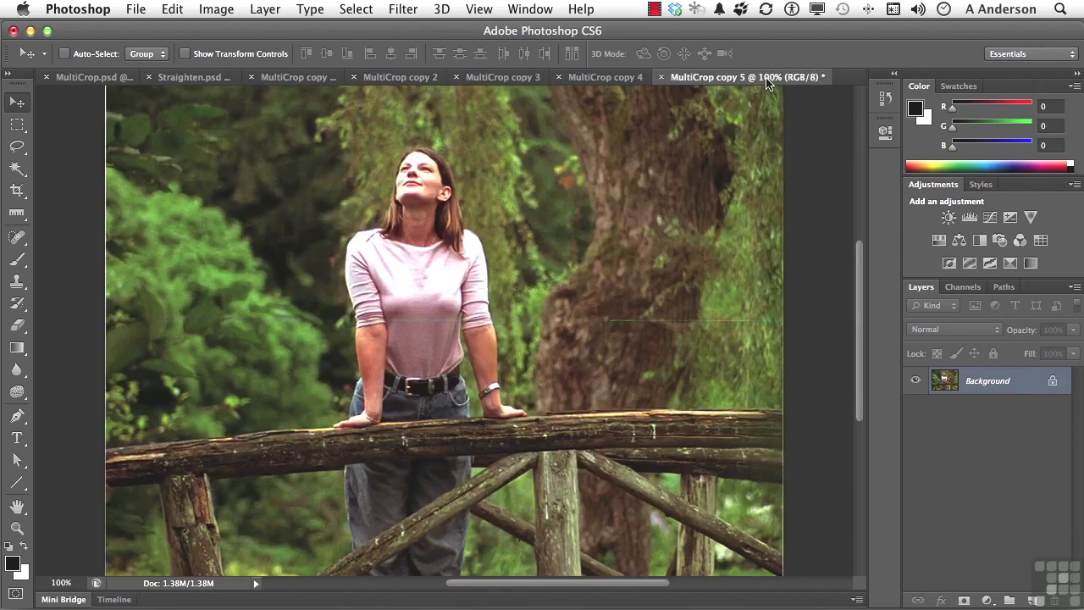